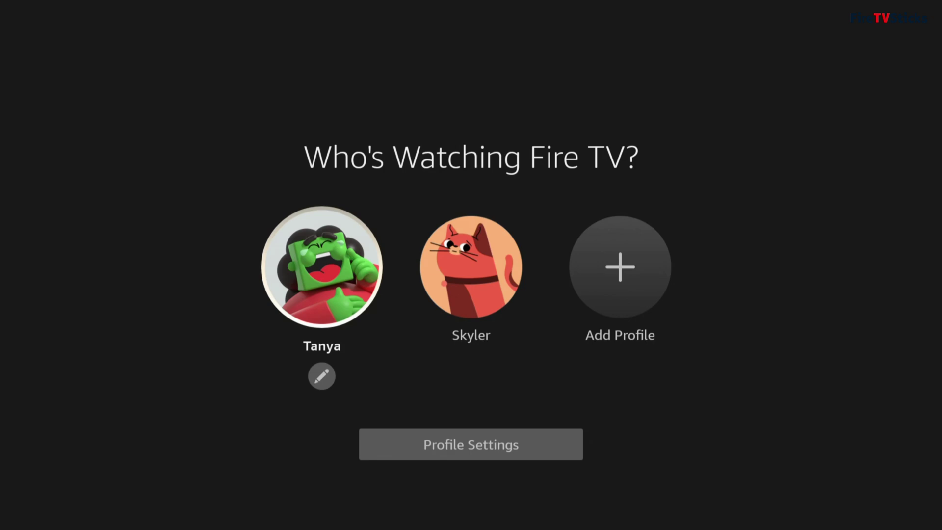
# Start adding a profile and choose Create a New Profile to bring up the form
pyautogui.press('Right')
pyautogui.press('Right')
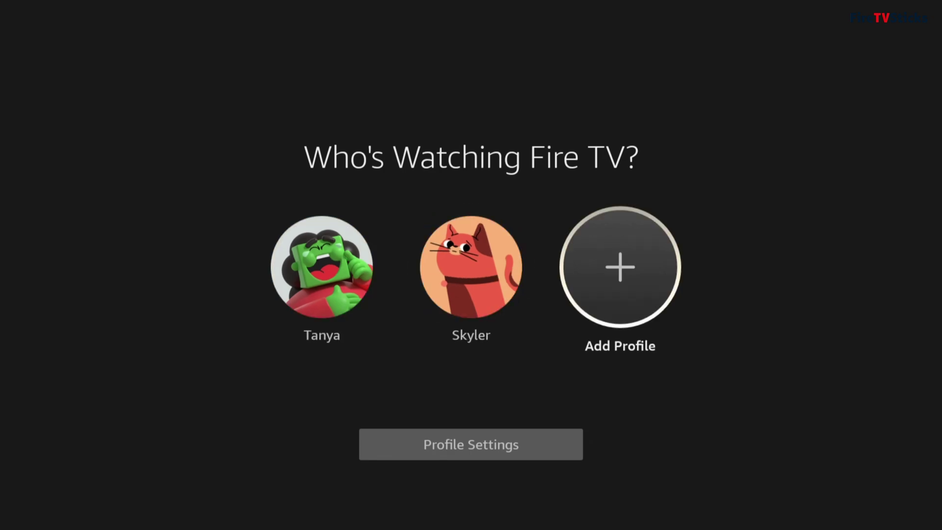
pyautogui.press('Return')
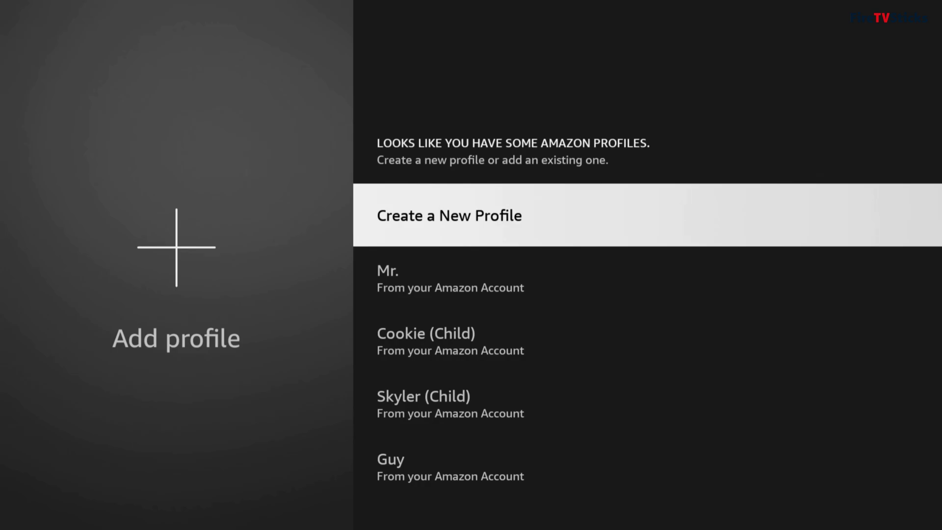
pyautogui.press('Return')
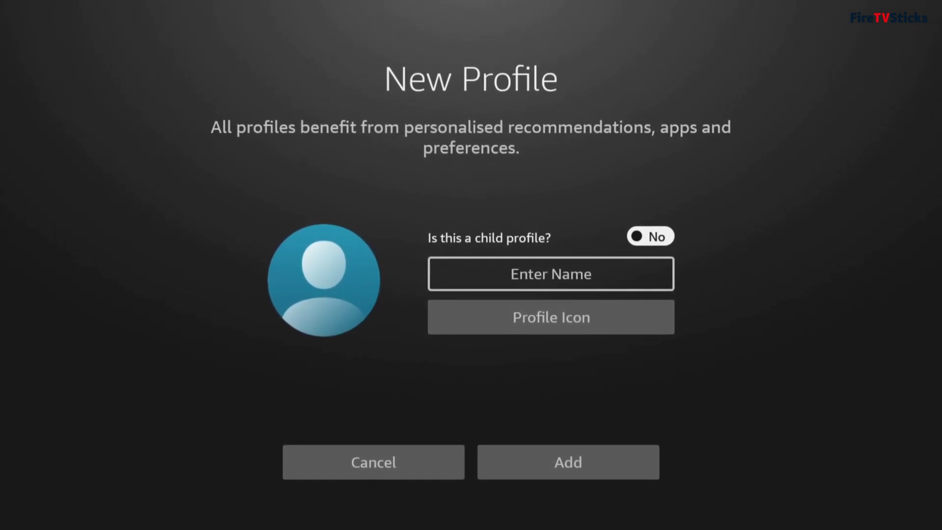
# Mark the new profile as a child profile and enter the name 'Henry'
pyautogui.press('Down')
pyautogui.press('Up')
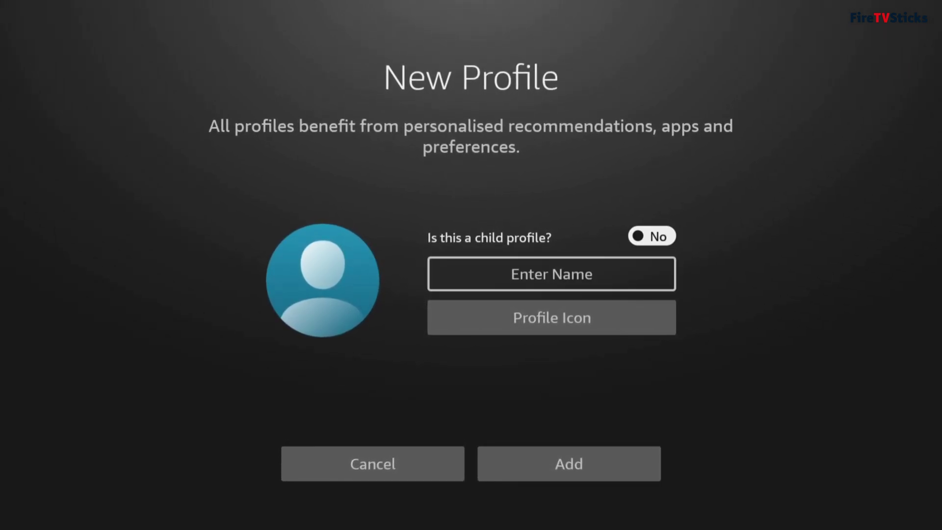
pyautogui.press('Return')
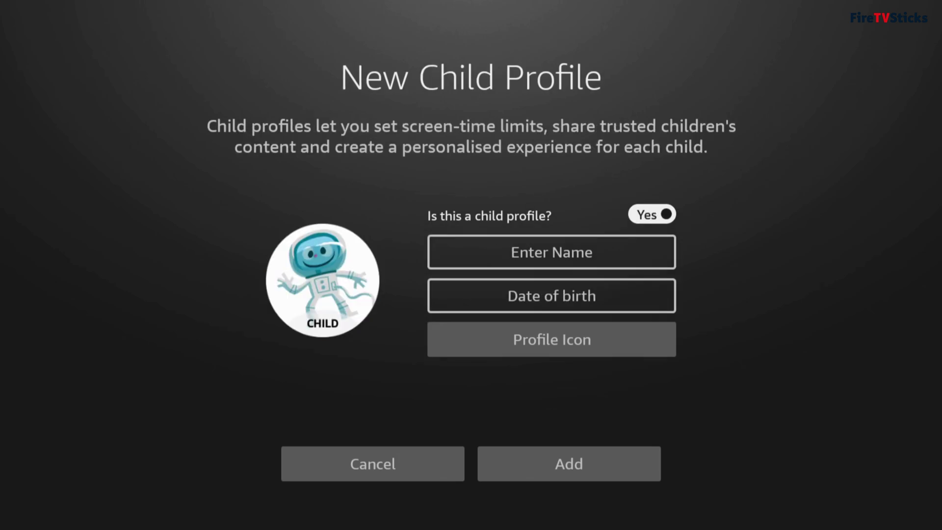
pyautogui.press('Down')
pyautogui.press('Return')
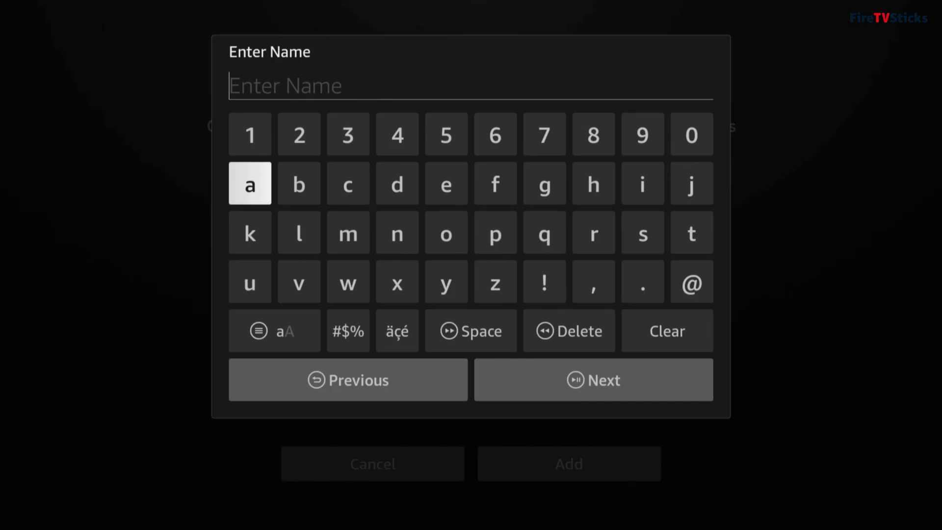
pyautogui.press('Menu')
pyautogui.press('Right')
pyautogui.press('Right')
pyautogui.press('Right')
pyautogui.write('Henry')
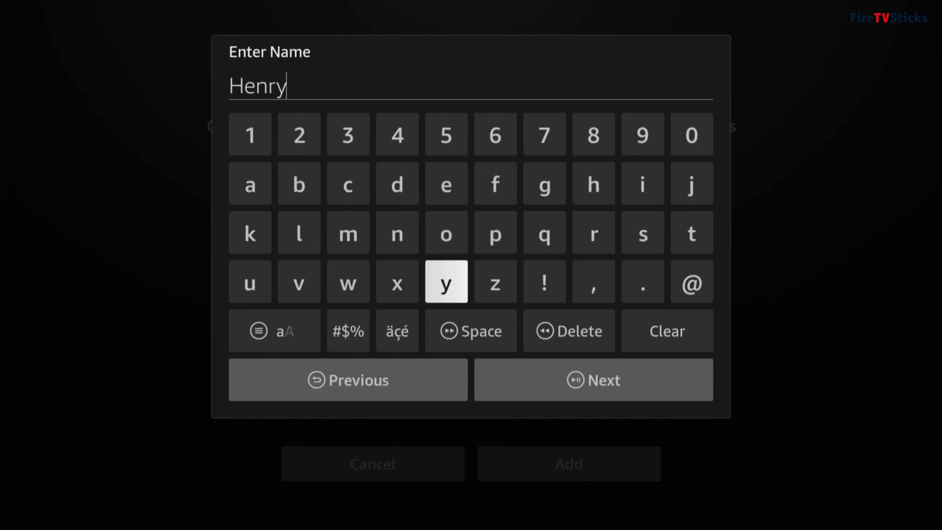
# Accept date of birth 1 Jan 2009, pick the monster truck picture and add the profile
pyautogui.press('XF86AudioPlay')
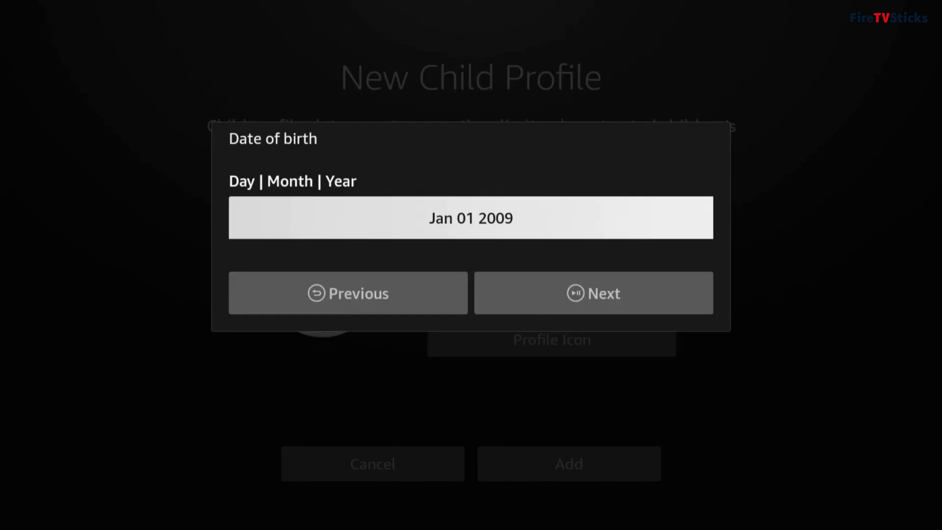
pyautogui.press('Down')
pyautogui.press('Right')
pyautogui.press('Return')
pyautogui.press('Return')
pyautogui.press('Down')
pyautogui.press('Right')
pyautogui.press('Right')
pyautogui.press('Right')
pyautogui.press('Right')
pyautogui.press('Right')
pyautogui.press('Up')
pyautogui.press('Return')
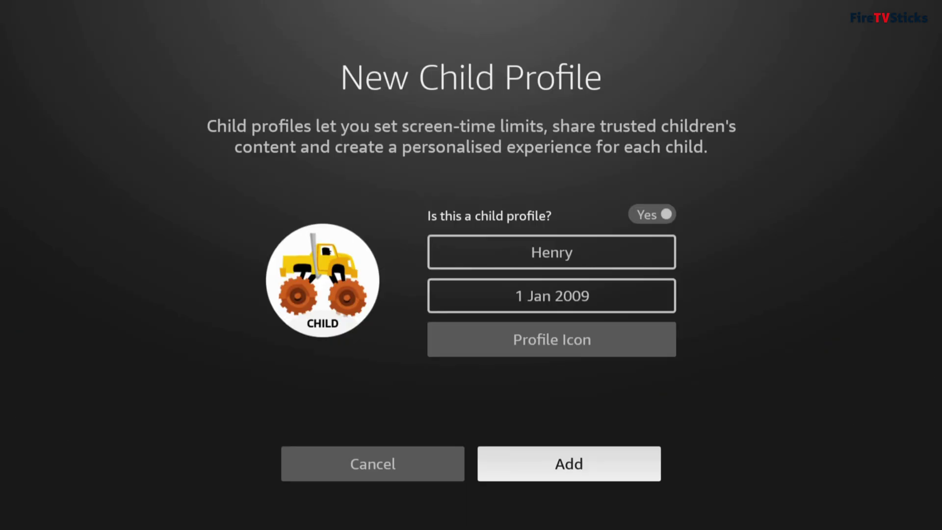
pyautogui.press('Return')
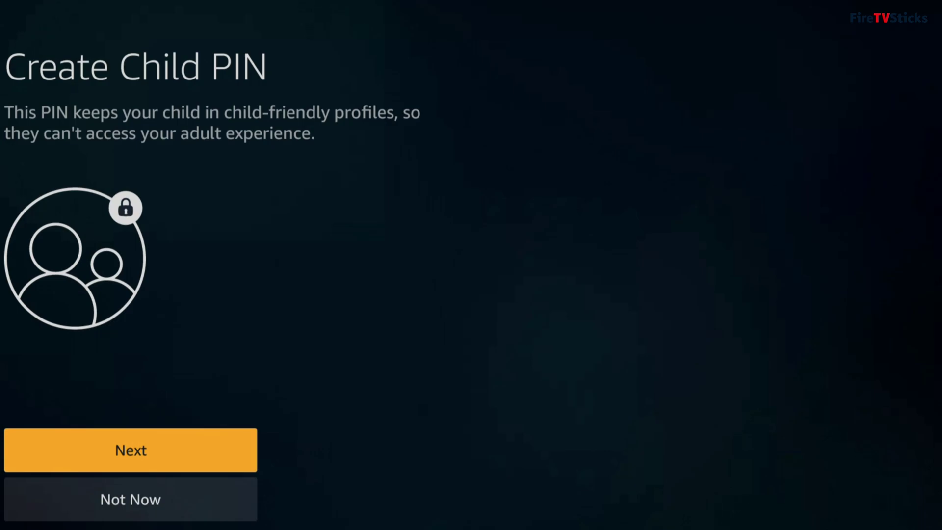
# Create the four-digit child PIN and confirm it on the keypad
pyautogui.press('Return')
pyautogui.write('1234')
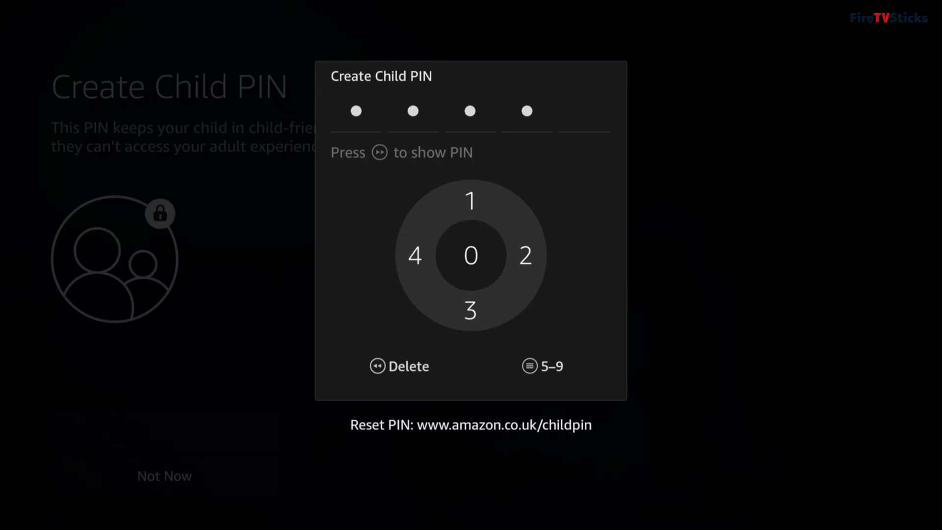
pyautogui.write('012340')
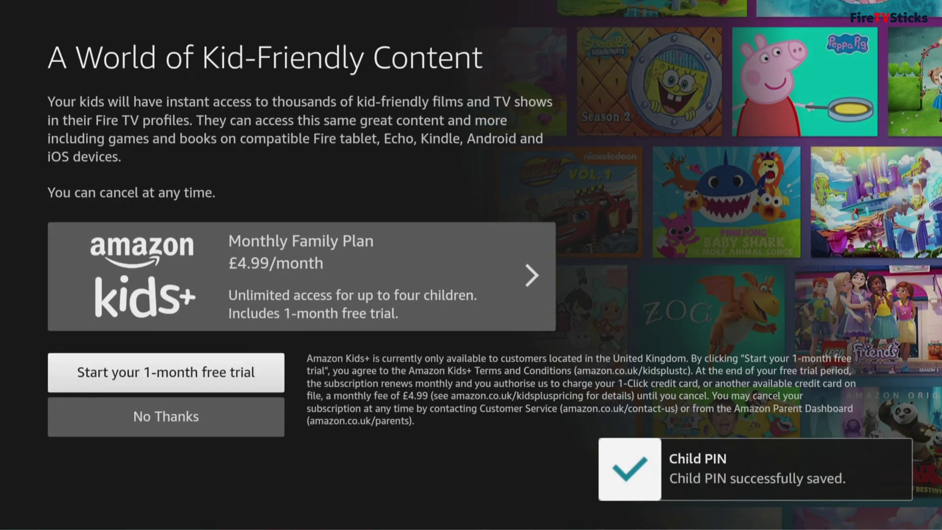
# Decline the Kids+ trial, continue with own content, and add Prime Video kids' titles for Henry
pyautogui.press('Down')
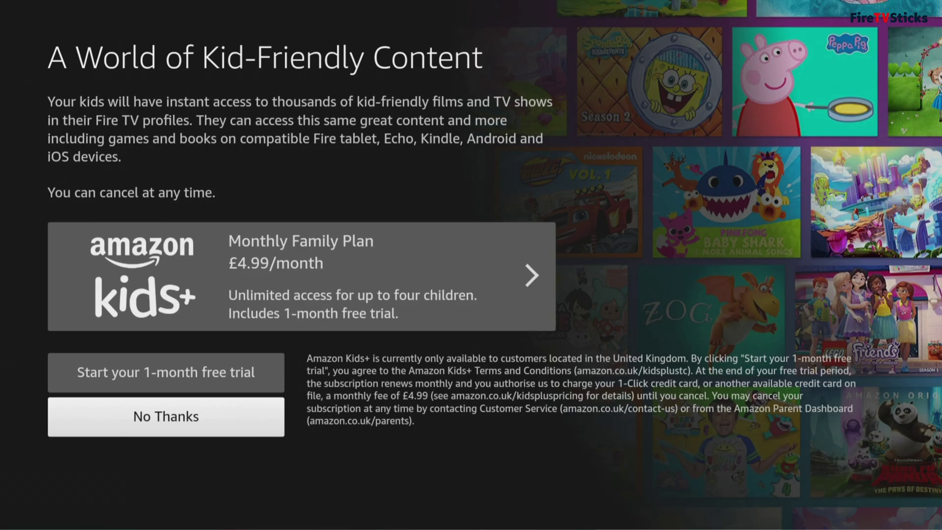
pyautogui.press('Return')
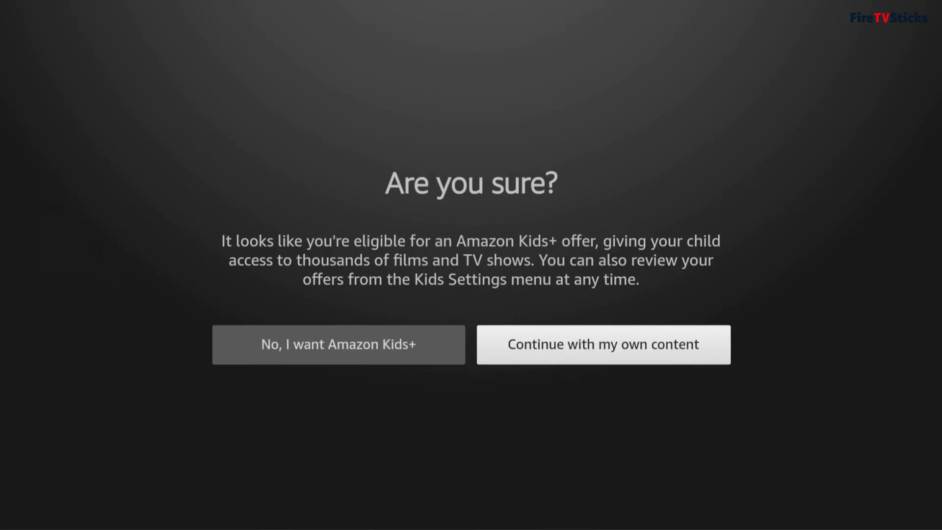
pyautogui.press('Return')
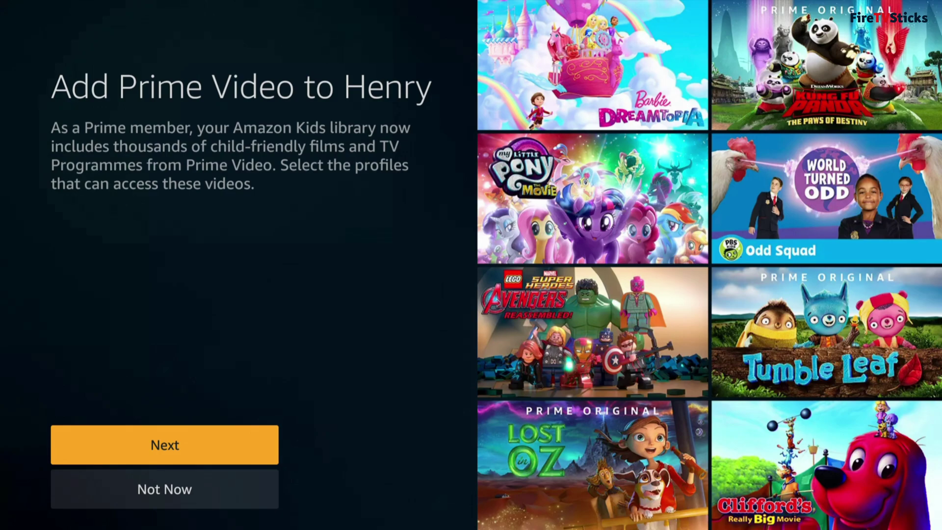
pyautogui.press('Return')
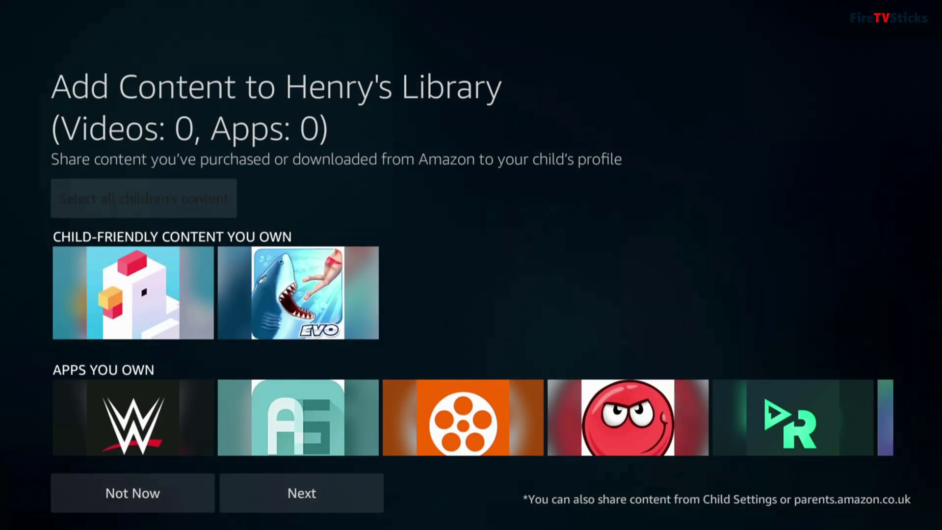
# Choose Not Now on Add Content to Henry's Library to finish setup
pyautogui.press('Down')
pyautogui.press('Down')
pyautogui.press('Down')
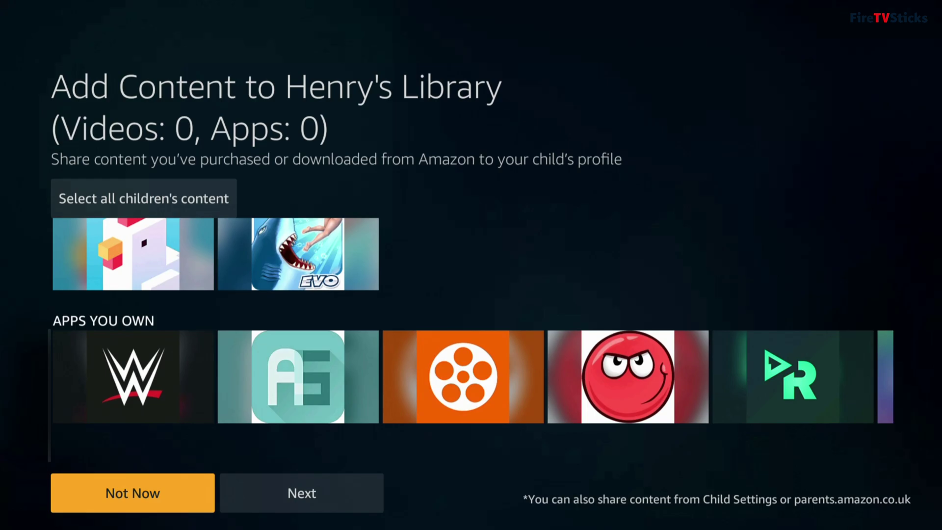
pyautogui.press('Return')
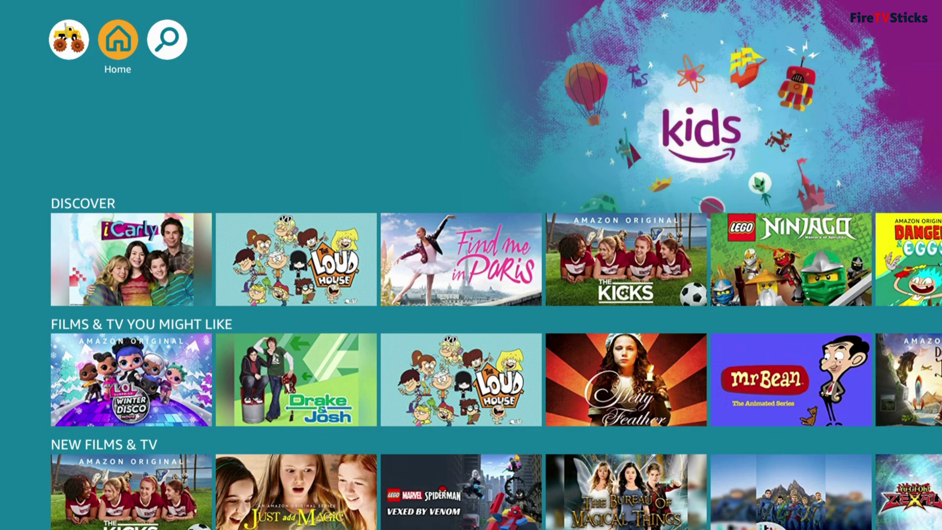
# Browse Henry's Discover, Films & TV, New, Popular and Characters & Themes rows
pyautogui.press('Down')
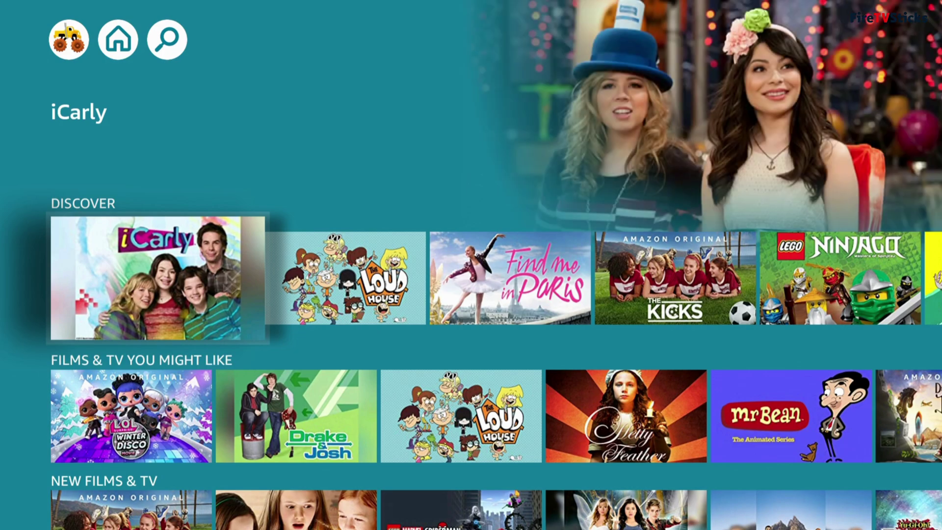
pyautogui.press('Right')
pyautogui.press('Right')
pyautogui.press('Right')
pyautogui.press('Right')
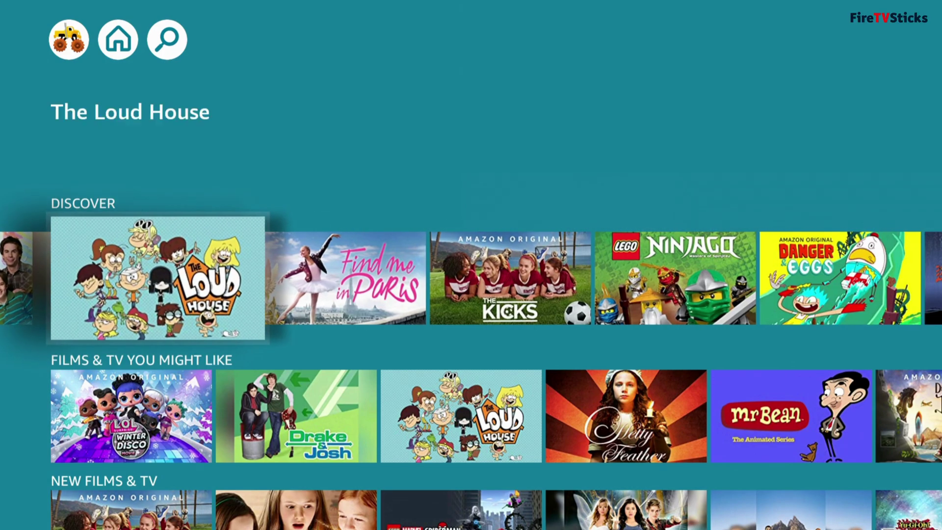
pyautogui.press('Right')
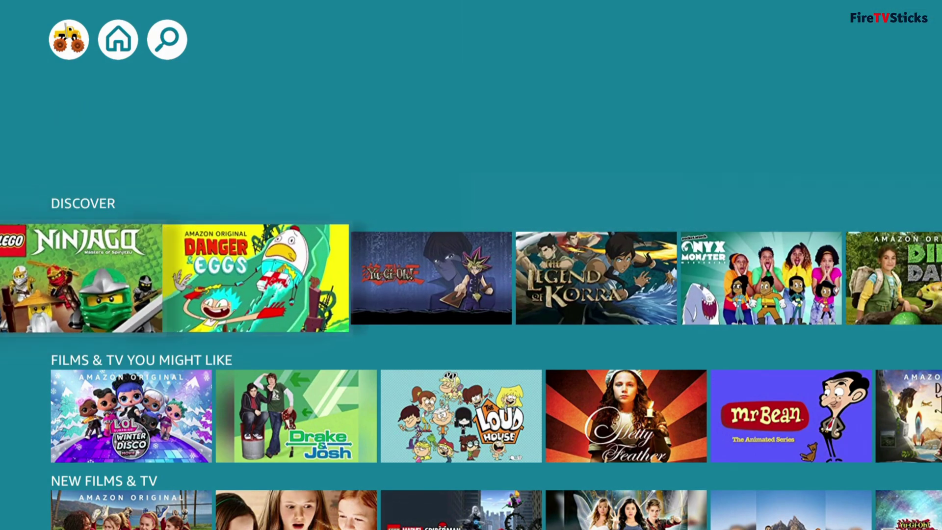
pyautogui.press('Down')
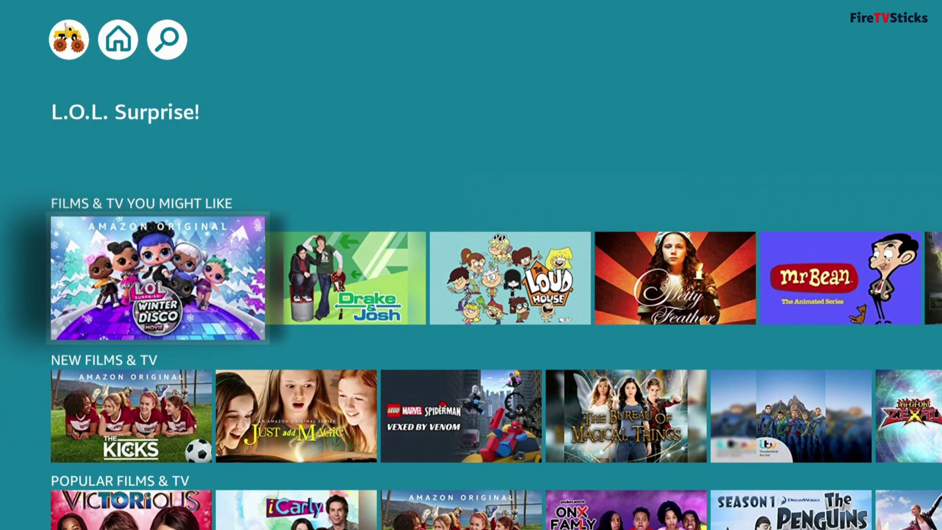
pyautogui.press('Right')
pyautogui.press('Right')
pyautogui.press('Right')
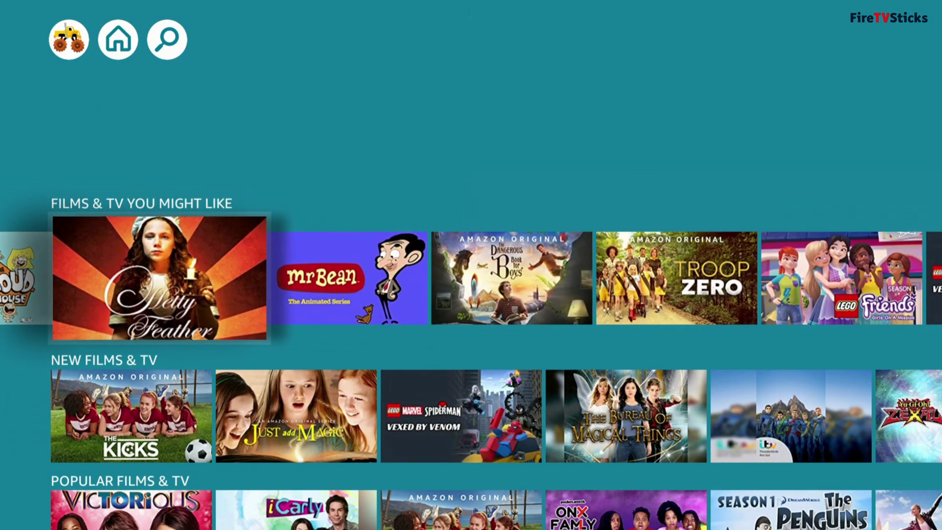
pyautogui.press('Right')
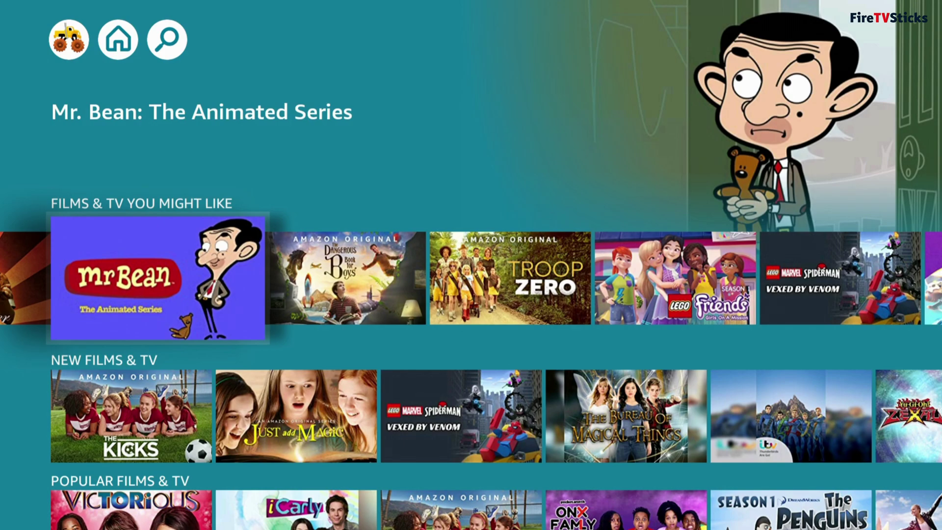
pyautogui.press('Down')
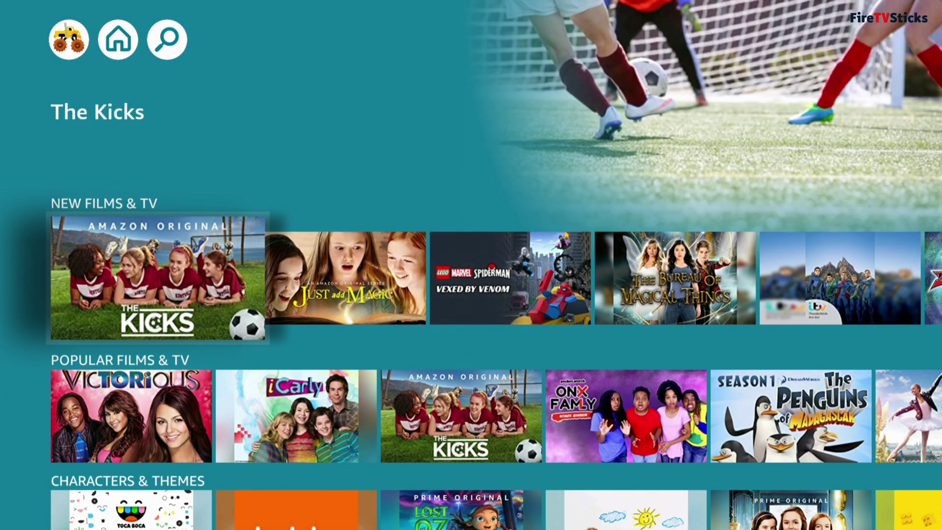
pyautogui.press('Down')
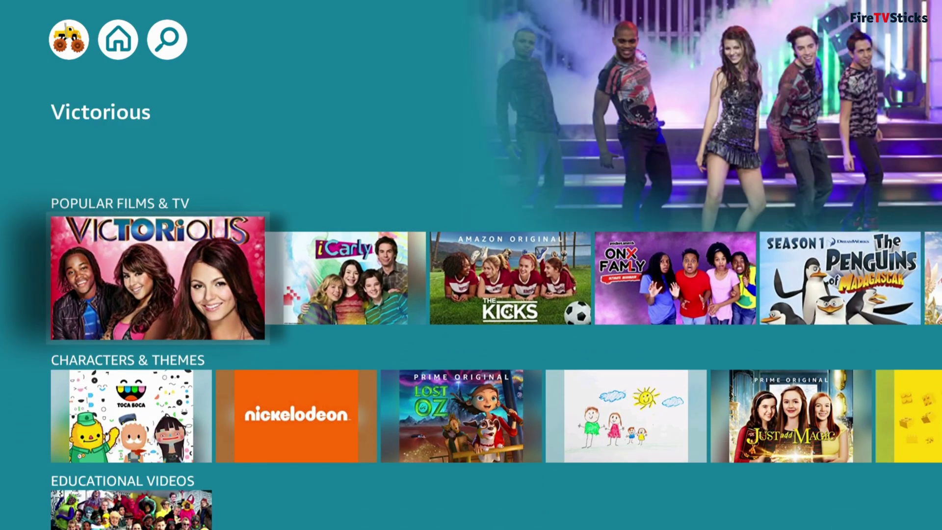
pyautogui.press('Down')
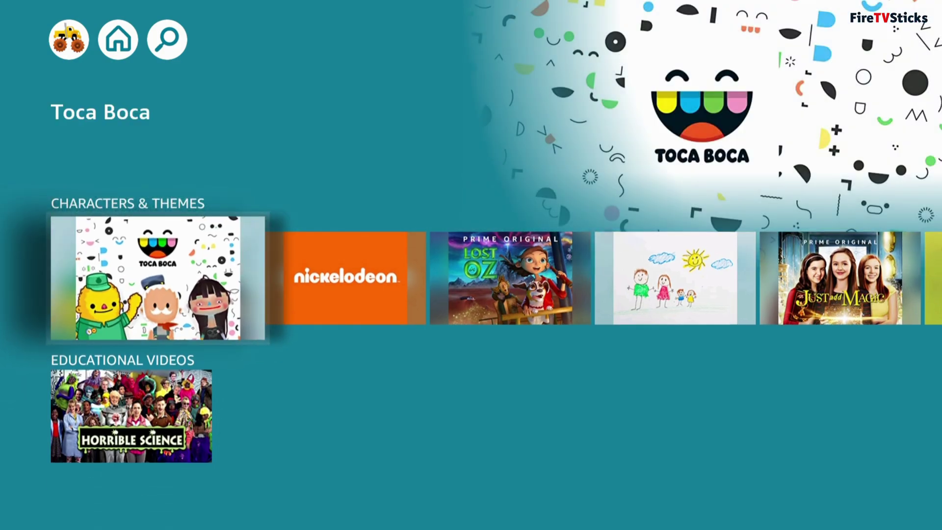
pyautogui.press('Up')
pyautogui.press('Up')
pyautogui.press('Up')
pyautogui.press('Up')
pyautogui.press('Up')
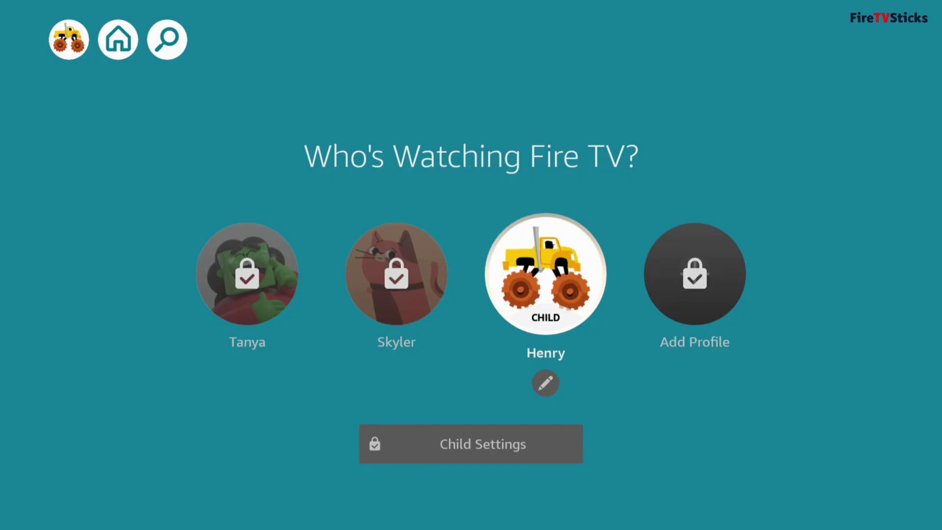
# Unlock Child Settings from Who's Watching by entering the child PIN
pyautogui.press('Down')
pyautogui.press('Return')
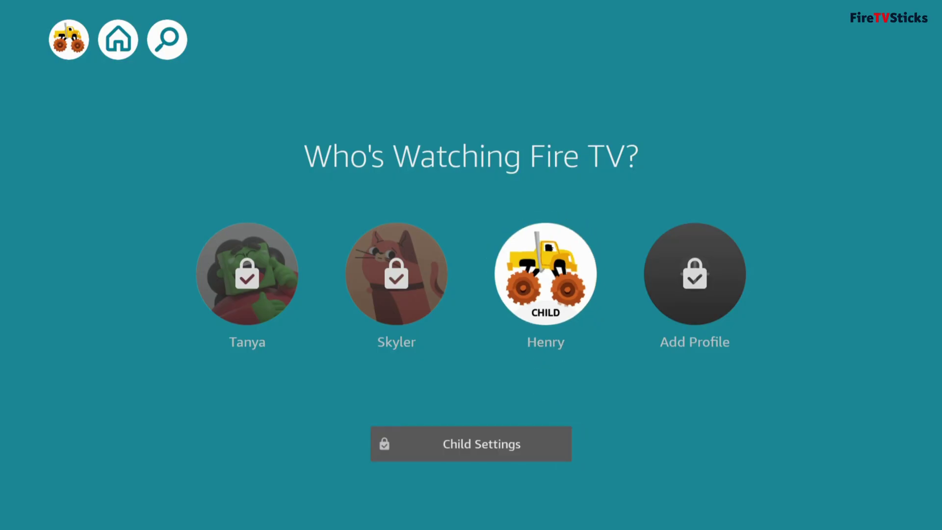
pyautogui.write('12345')
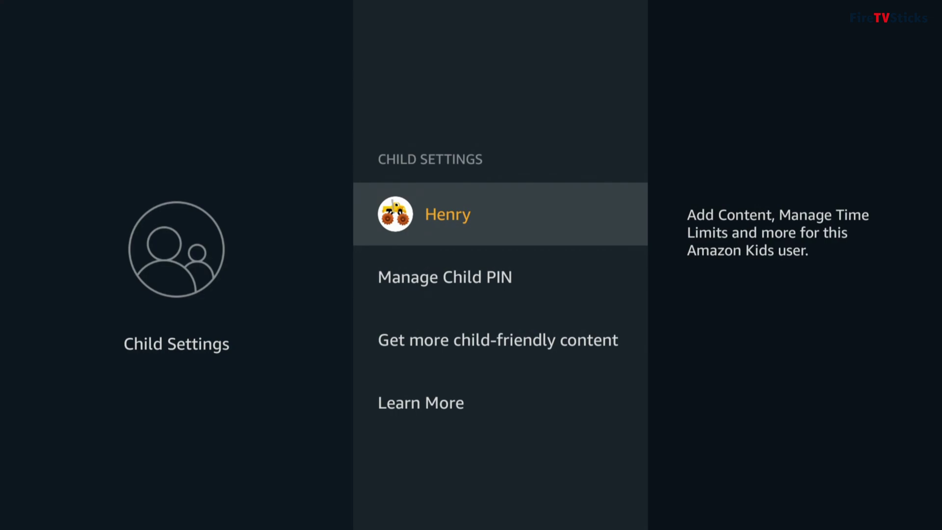
pyautogui.press('Return')
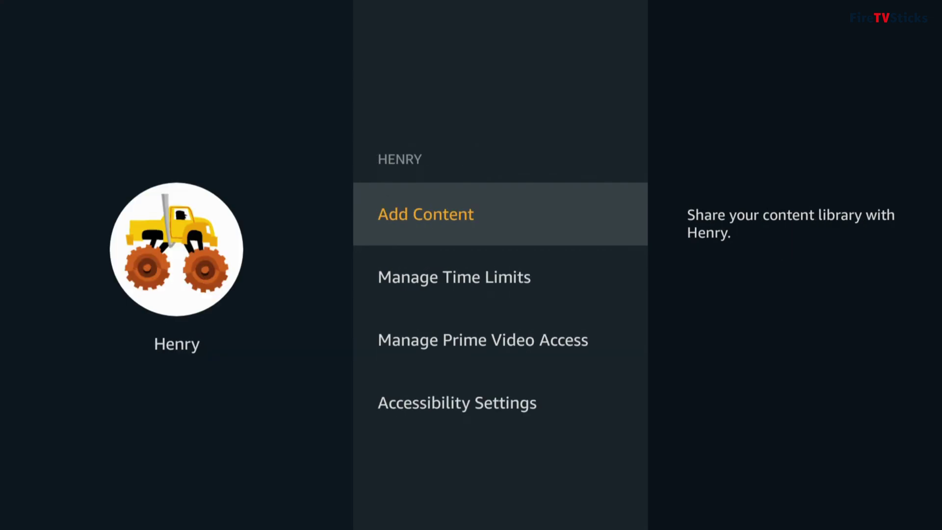
pyautogui.press('Return')
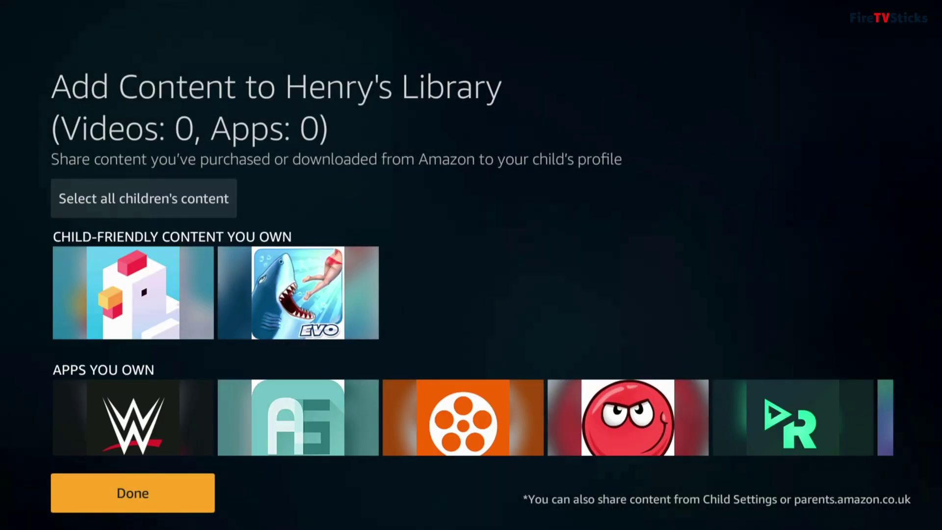
# Share Crossy Road, ITV Hub, BBC iPlayer and other owned apps with Henry, then finish
pyautogui.press('Up')
pyautogui.press('Up')
pyautogui.press('Return')
pyautogui.press('Down')
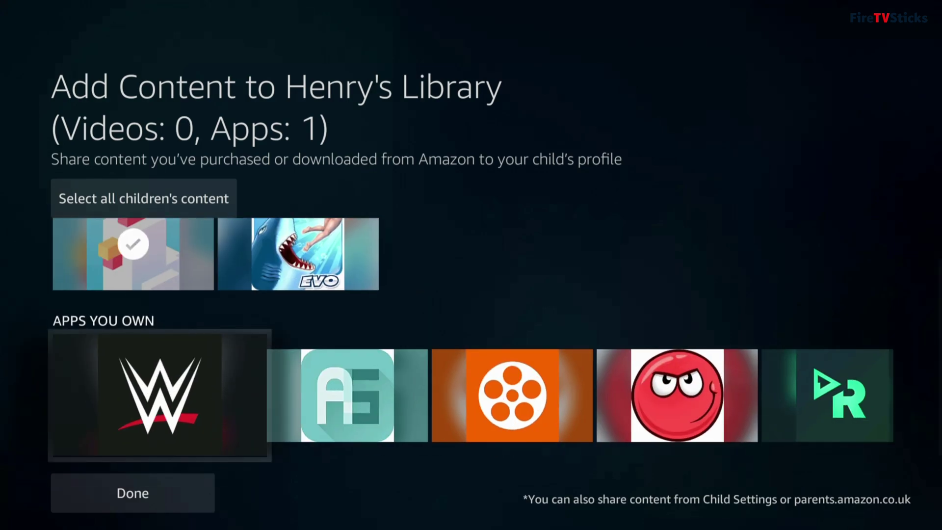
pyautogui.press('Right')
pyautogui.press('Right')
pyautogui.press('Right')
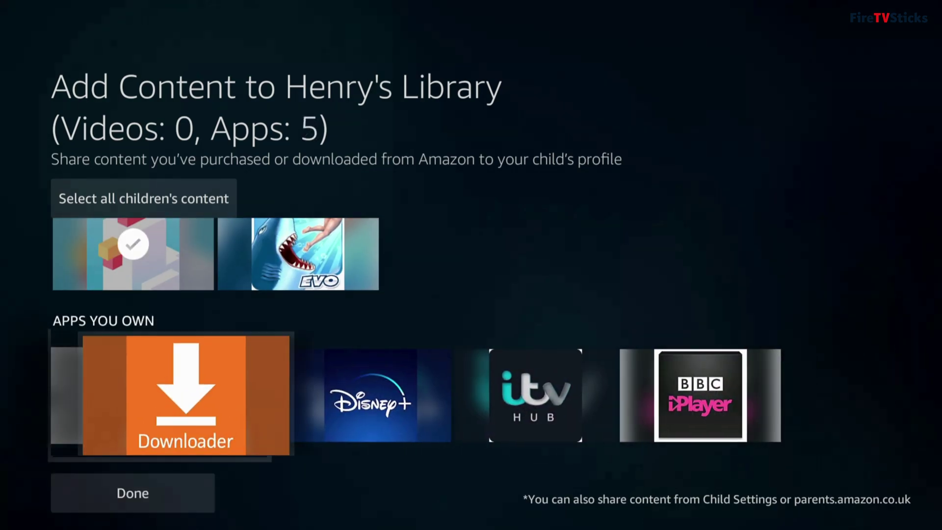
pyautogui.press('Right')
pyautogui.press('Right')
pyautogui.press('Return')
pyautogui.press('Right')
pyautogui.press('Return')
pyautogui.press('Down')
pyautogui.press('Return')
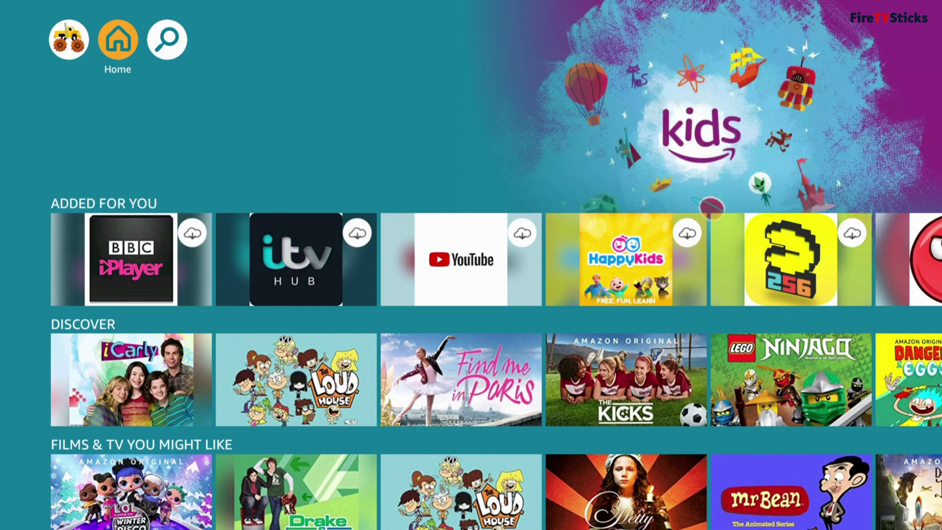
# Download YouTube from the Added For You row and launch it
pyautogui.press('Down')
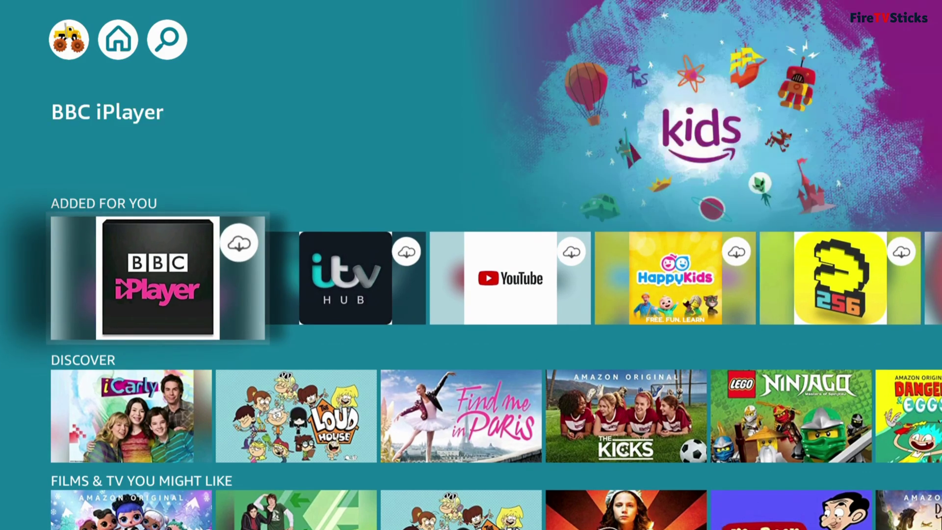
pyautogui.press('Right')
pyautogui.press('Right')
pyautogui.press('Return')
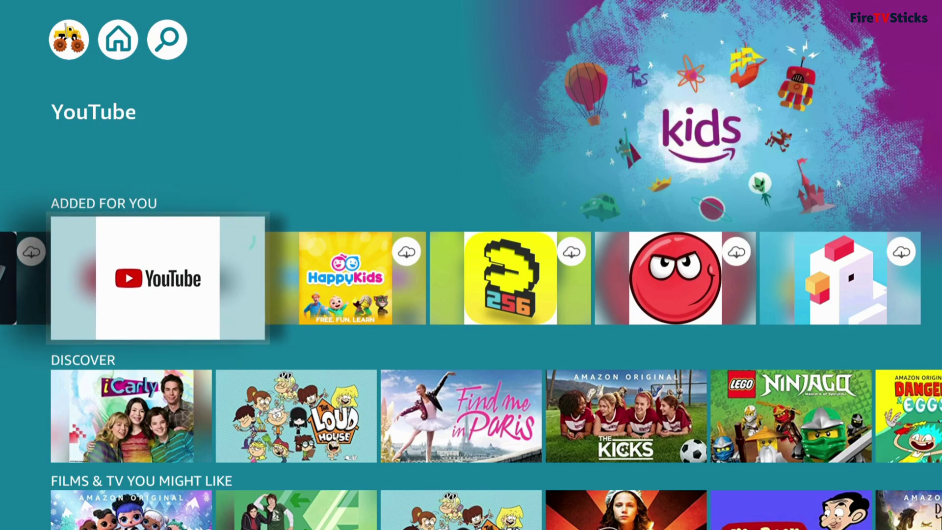
pyautogui.press('Right')
pyautogui.press('Right')
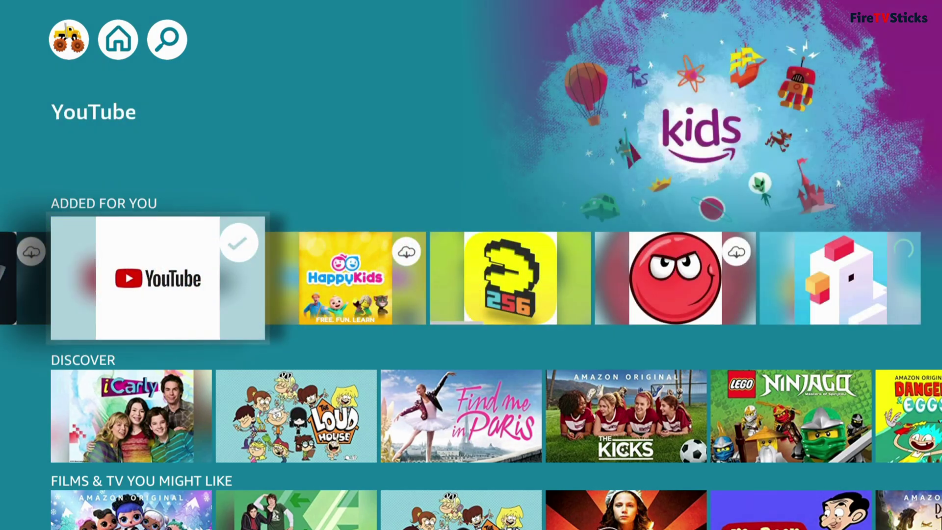
pyautogui.press('Return')
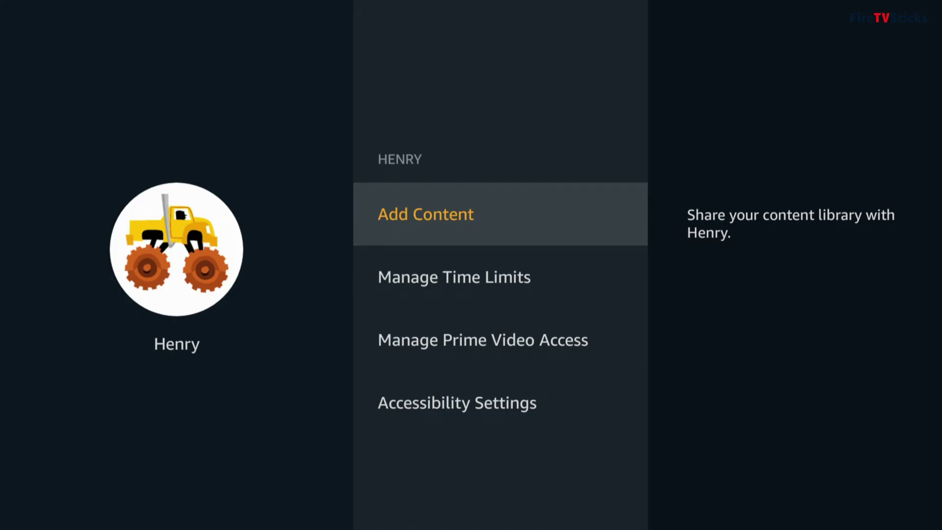
# Switch Set Time Limits ON under Manage Time Limits, revealing Bedtime and Screen Time
pyautogui.press('Down')
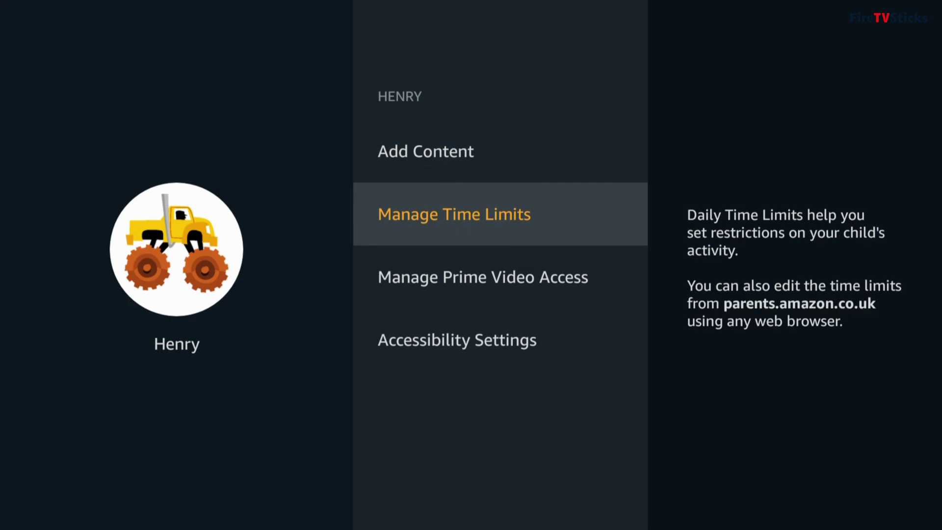
pyautogui.press('Return')
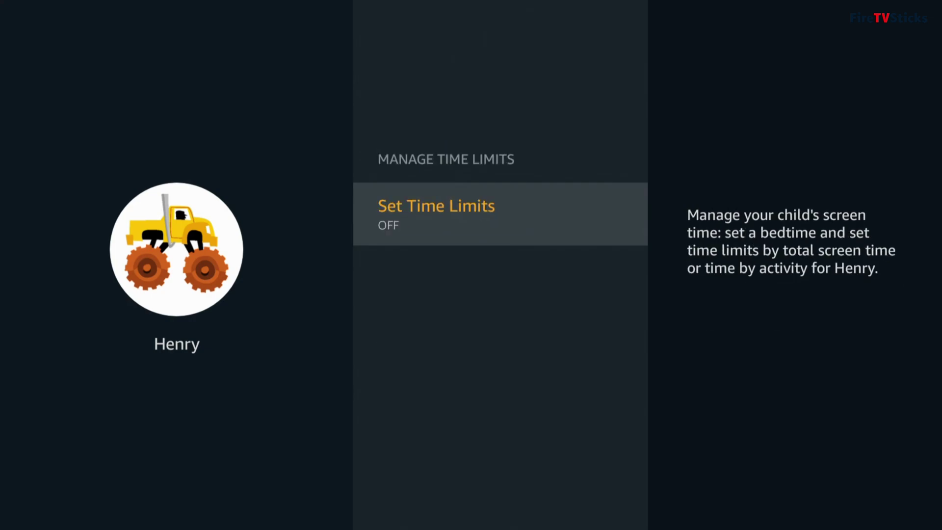
pyautogui.press('Return')
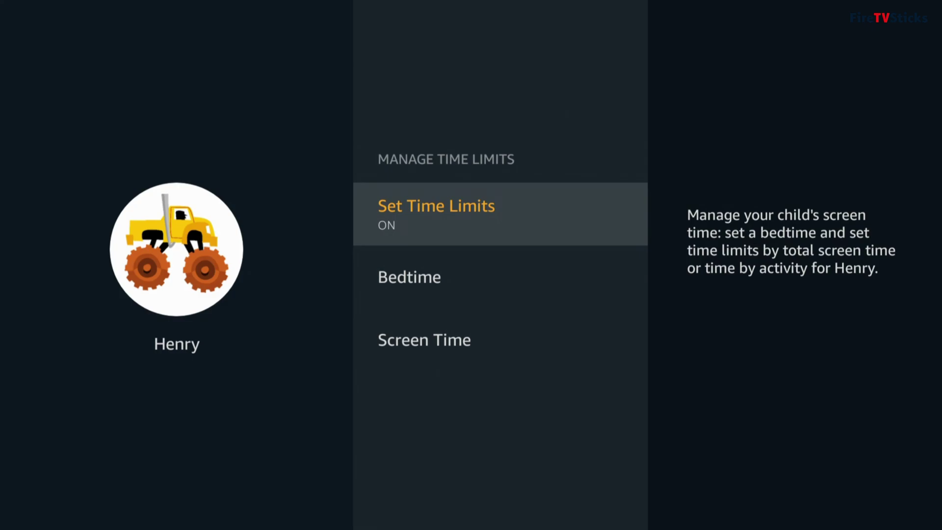
pyautogui.press('Down')
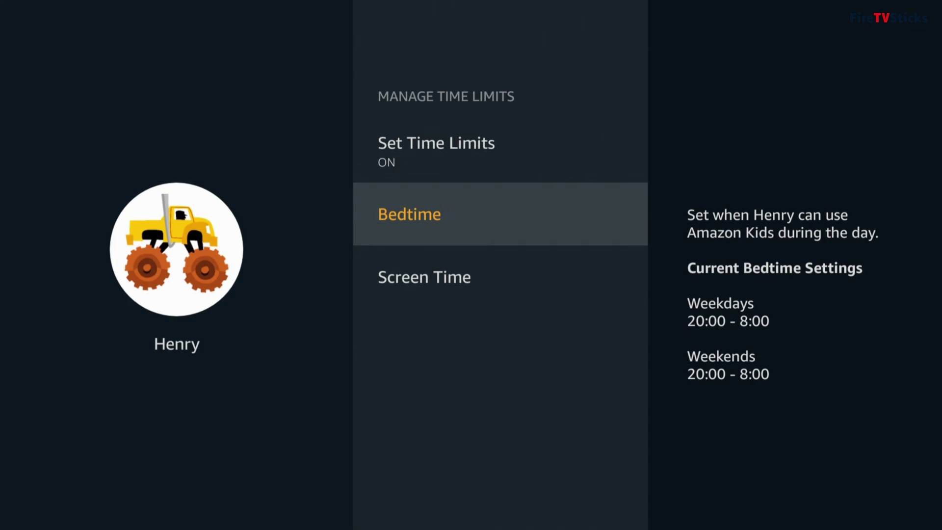
# Change Henry's weekday bedtime turn-off time from 20:00 to 19:00
pyautogui.press('Return')
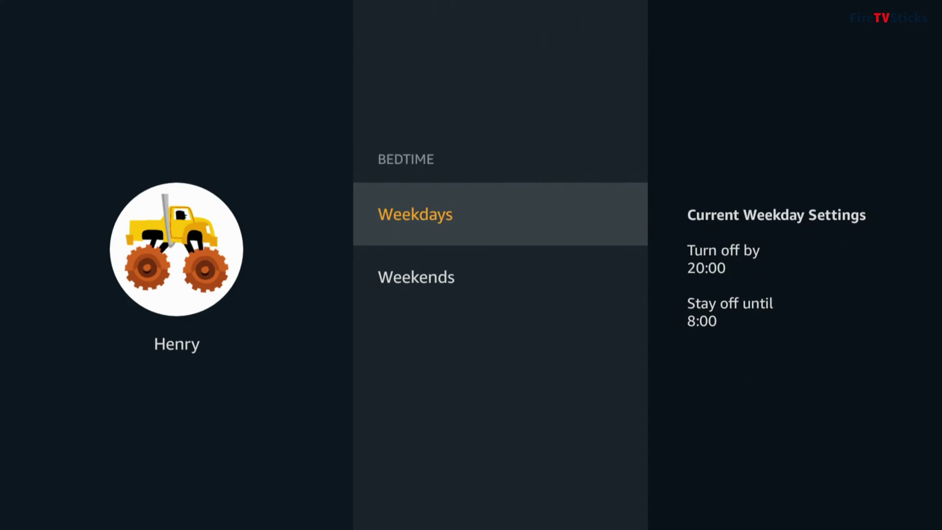
pyautogui.press('Return')
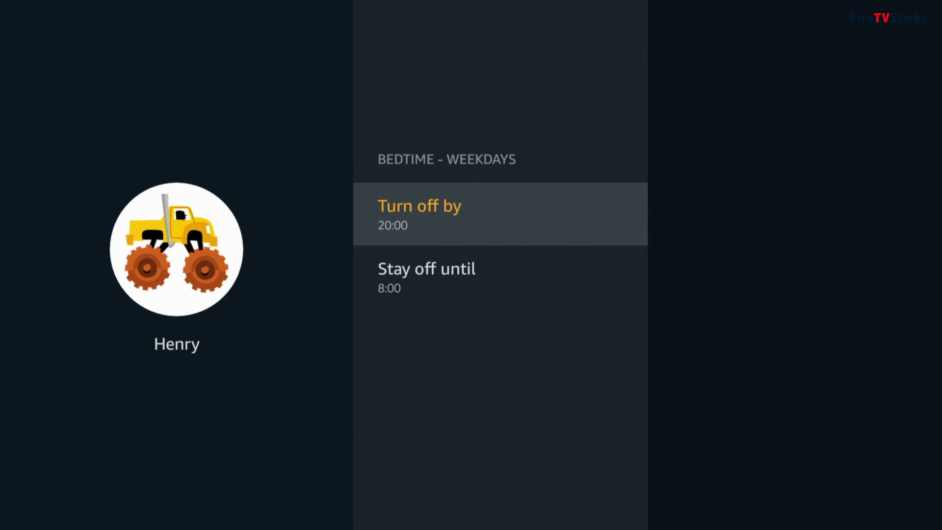
pyautogui.press('Return')
pyautogui.press('Down')
pyautogui.press('Down')
pyautogui.press('Down')
pyautogui.press('Down')
pyautogui.press('Down')
pyautogui.press('Down')
pyautogui.press('Down')
pyautogui.press('Down')
pyautogui.press('Down')
pyautogui.press('Down')
pyautogui.press('Down')
pyautogui.press('Down')
pyautogui.press('Down')
pyautogui.press('Down')
pyautogui.press('Down')
pyautogui.press('Down')
pyautogui.press('Down')
pyautogui.press('Down')
pyautogui.press('Down')
pyautogui.press('Down')
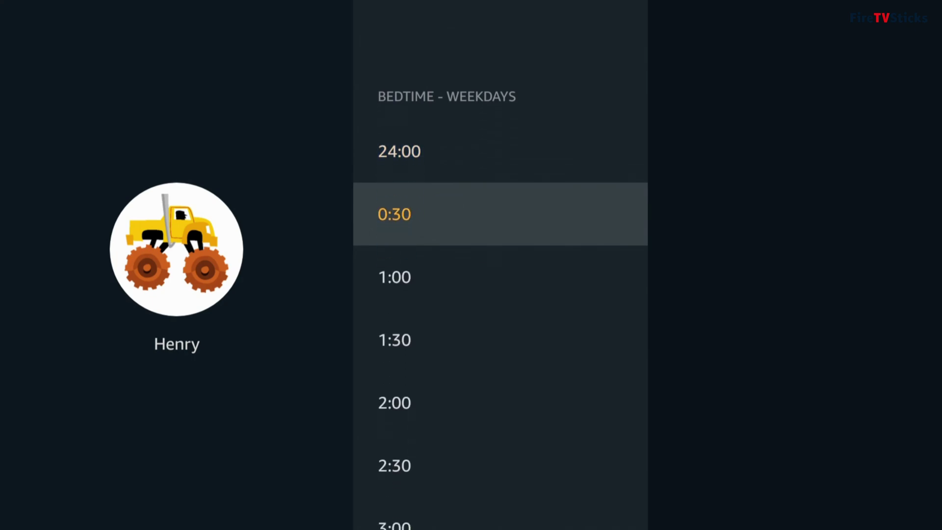
pyautogui.press('Down')
pyautogui.press('Down')
pyautogui.press('Down')
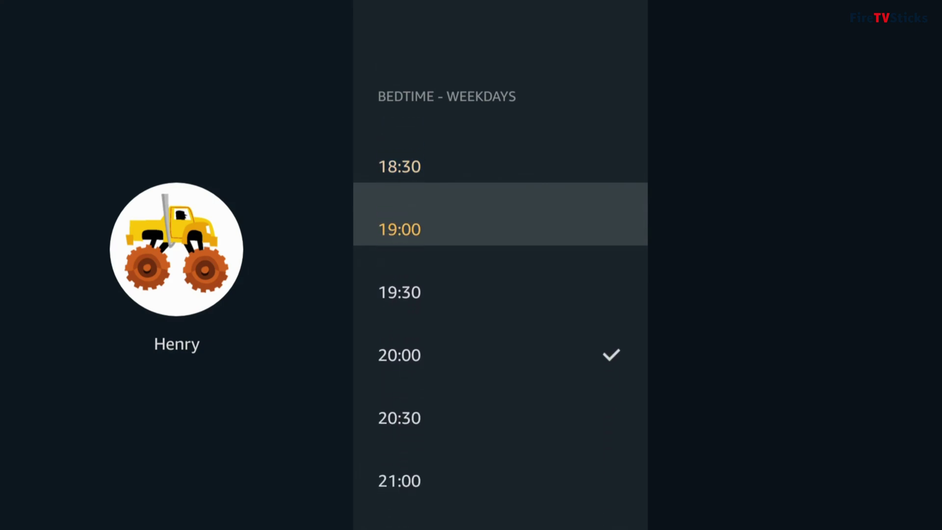
pyautogui.press('Return')
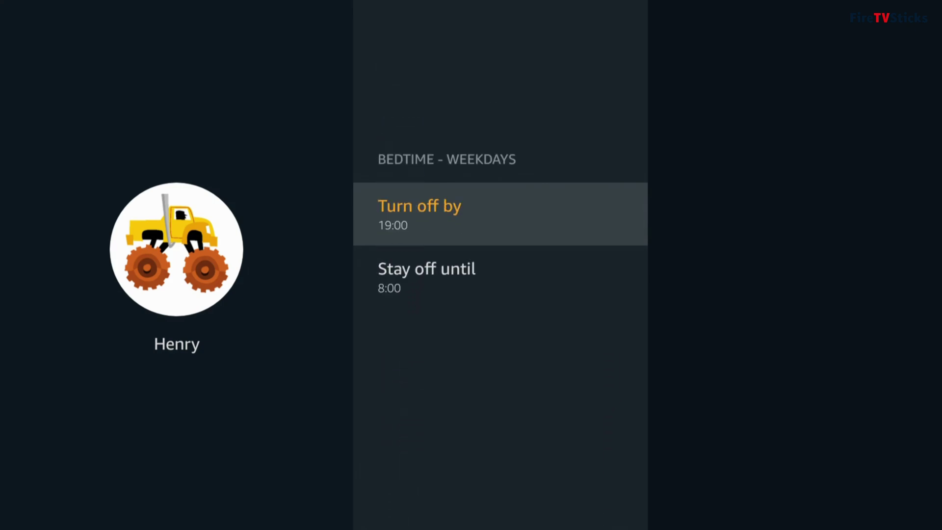
# Back out of the bedtime settings to Henry's time limit settings
pyautogui.press('Escape')
pyautogui.press('Down')
pyautogui.press('Escape')
pyautogui.press('Up')
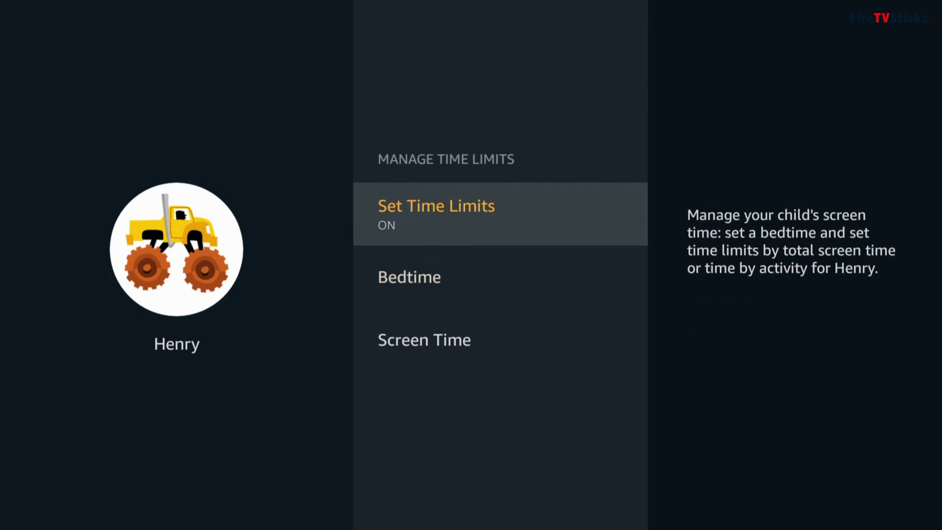
# Set Henry's weekday total screen time to 1h 30min
pyautogui.press('Down')
pyautogui.press('Down')
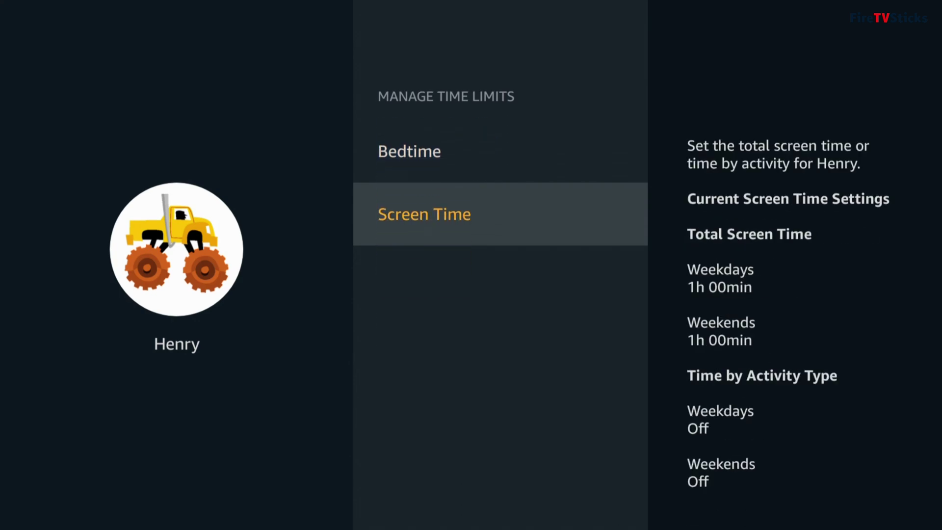
pyautogui.press('Return')
pyautogui.press('Return')
pyautogui.press('Down')
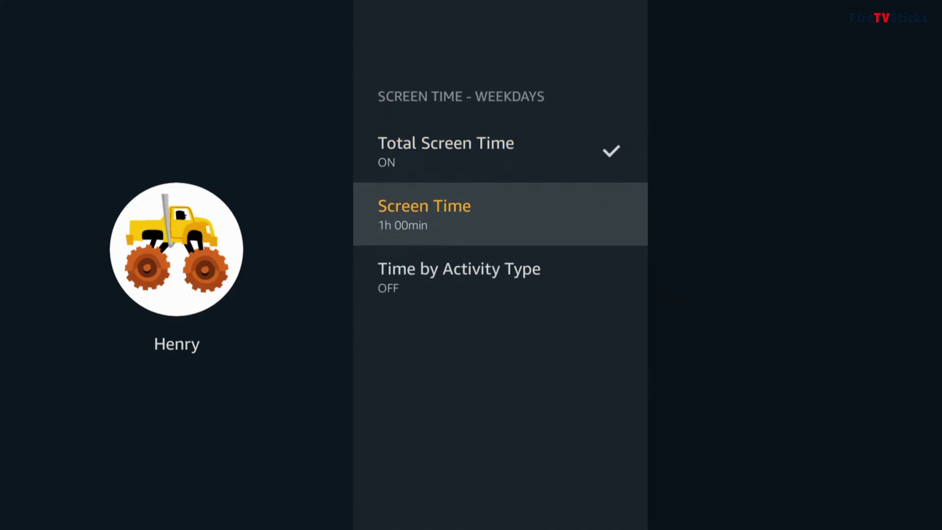
pyautogui.press('Return')
pyautogui.press('Down')
pyautogui.press('Down')
pyautogui.press('Down')
pyautogui.press('Down')
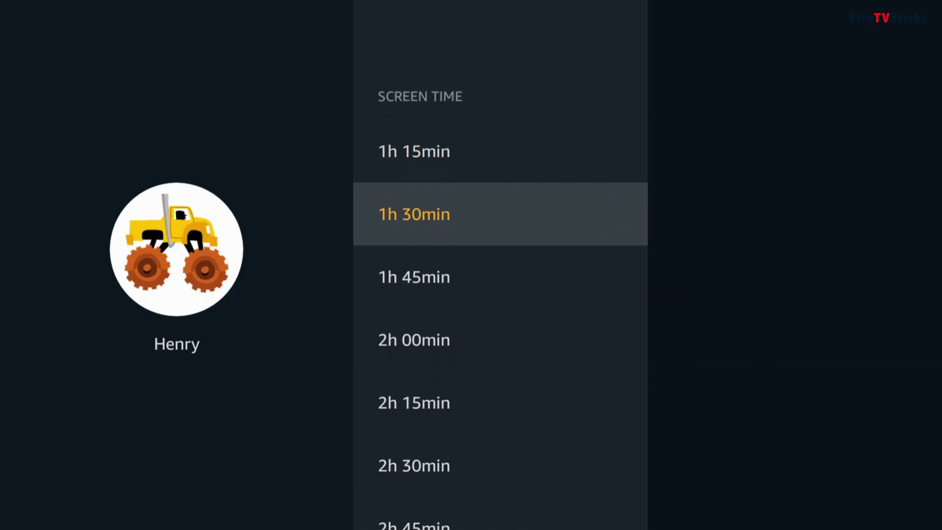
pyautogui.press('Return')
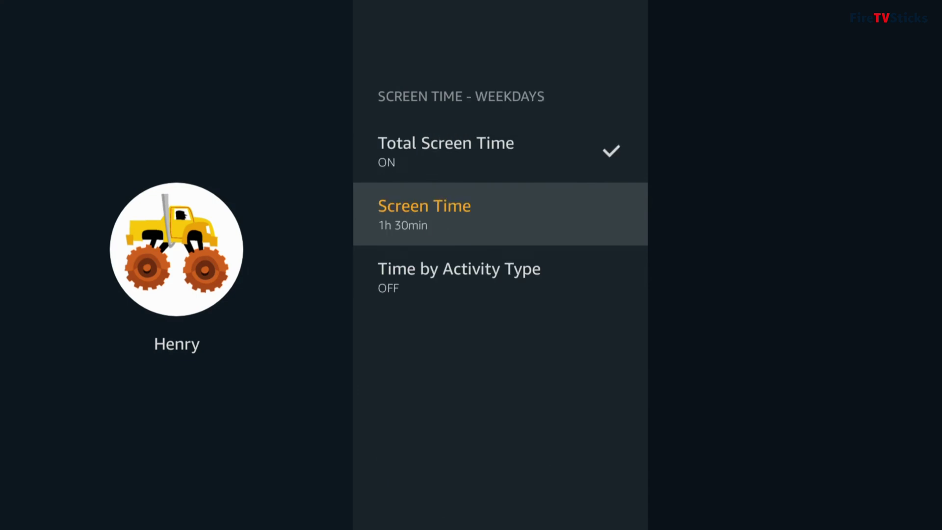
# Turn on Time by Activity Type and move through the Watching Videos and Using Apps limits
pyautogui.press('Down')
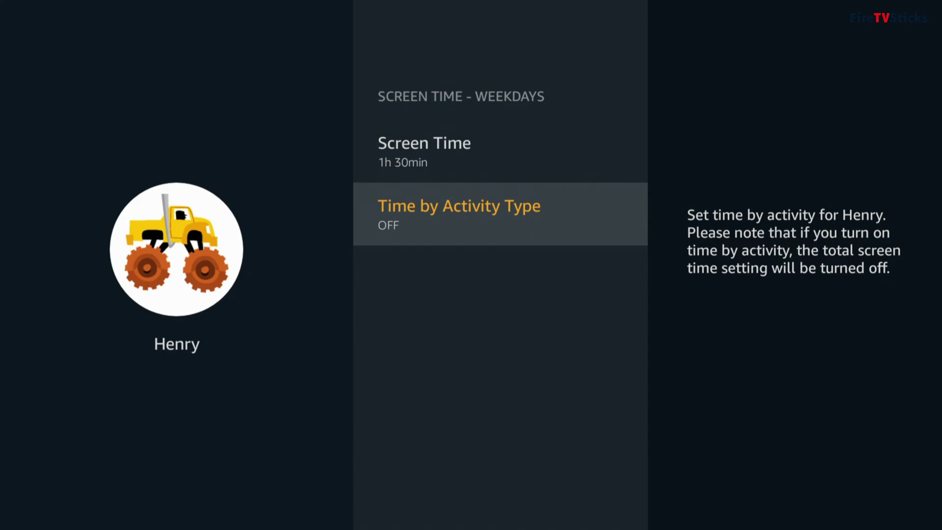
pyautogui.press('Return')
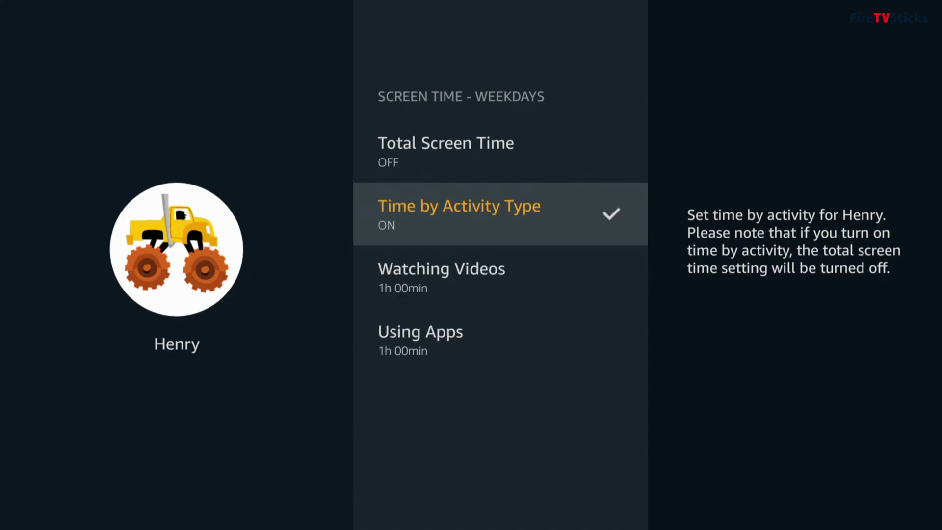
pyautogui.press('Down')
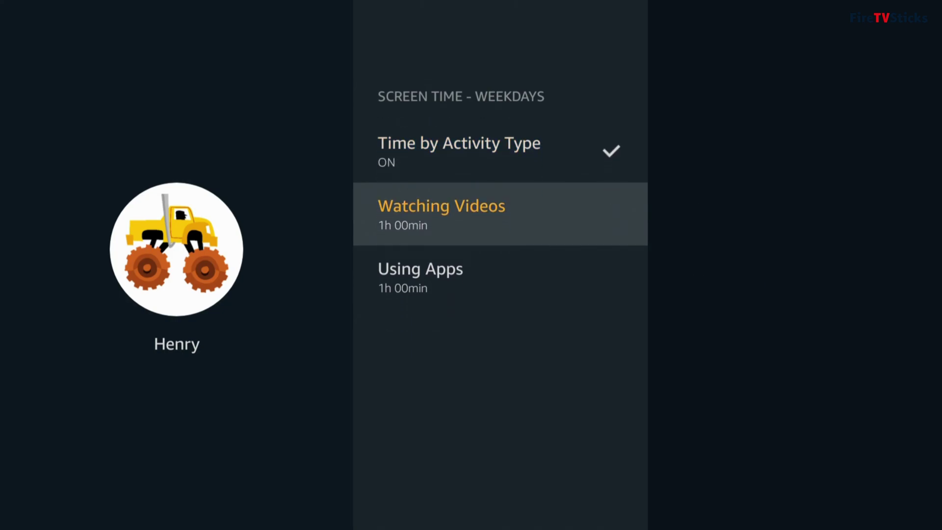
pyautogui.press('Down')
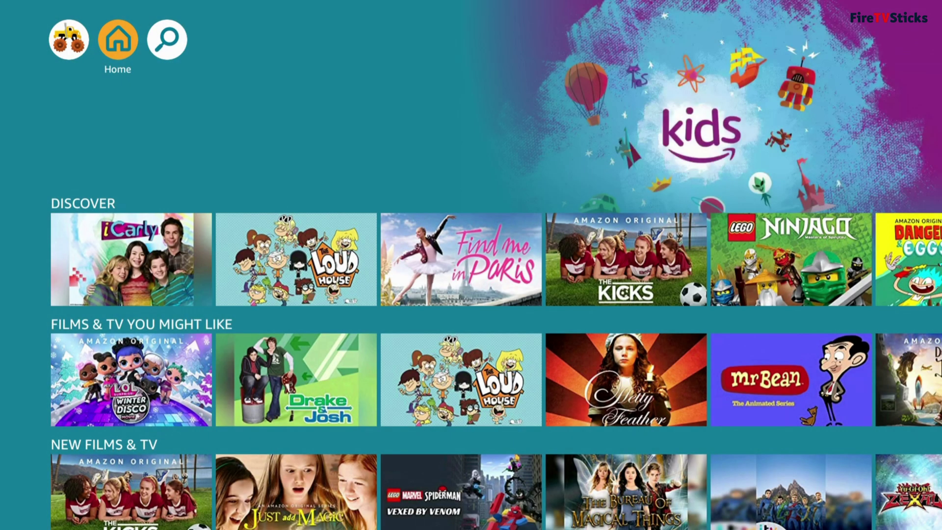
# From Who's Watching, select an adult profile to bring up the Enter Child PIN prompt
pyautogui.press('Left')
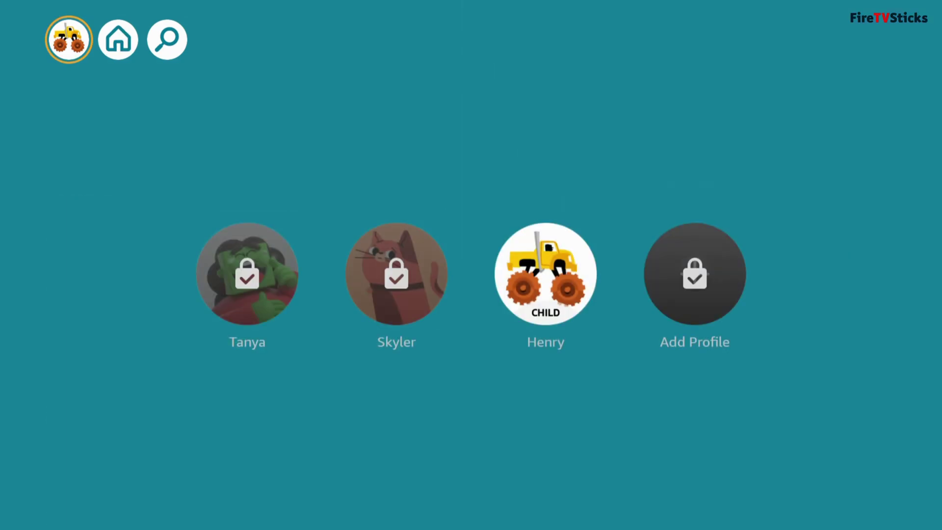
pyautogui.press('Down')
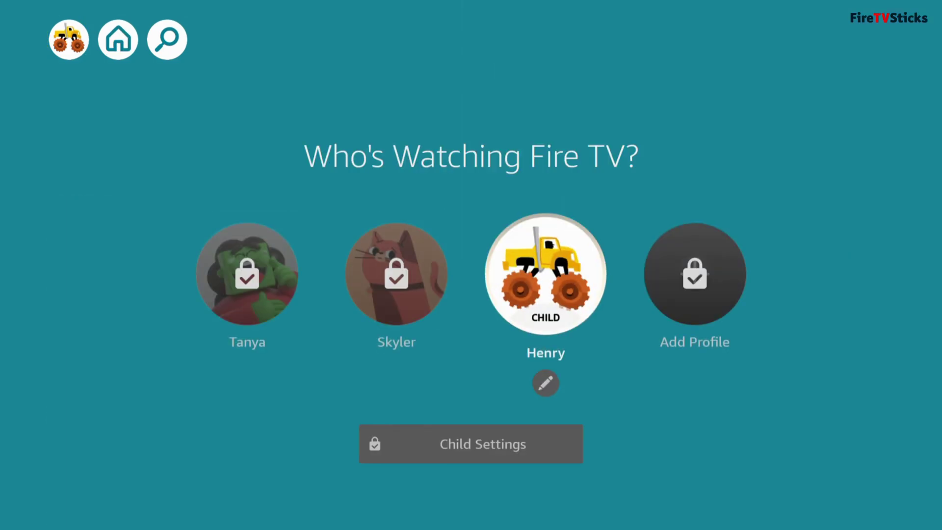
pyautogui.press('Left')
pyautogui.press('Left')
pyautogui.press('Return')
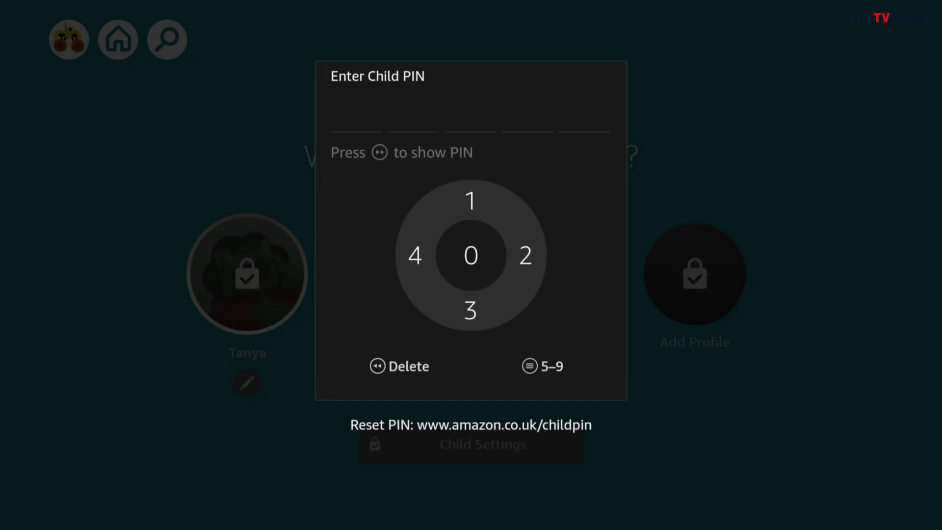